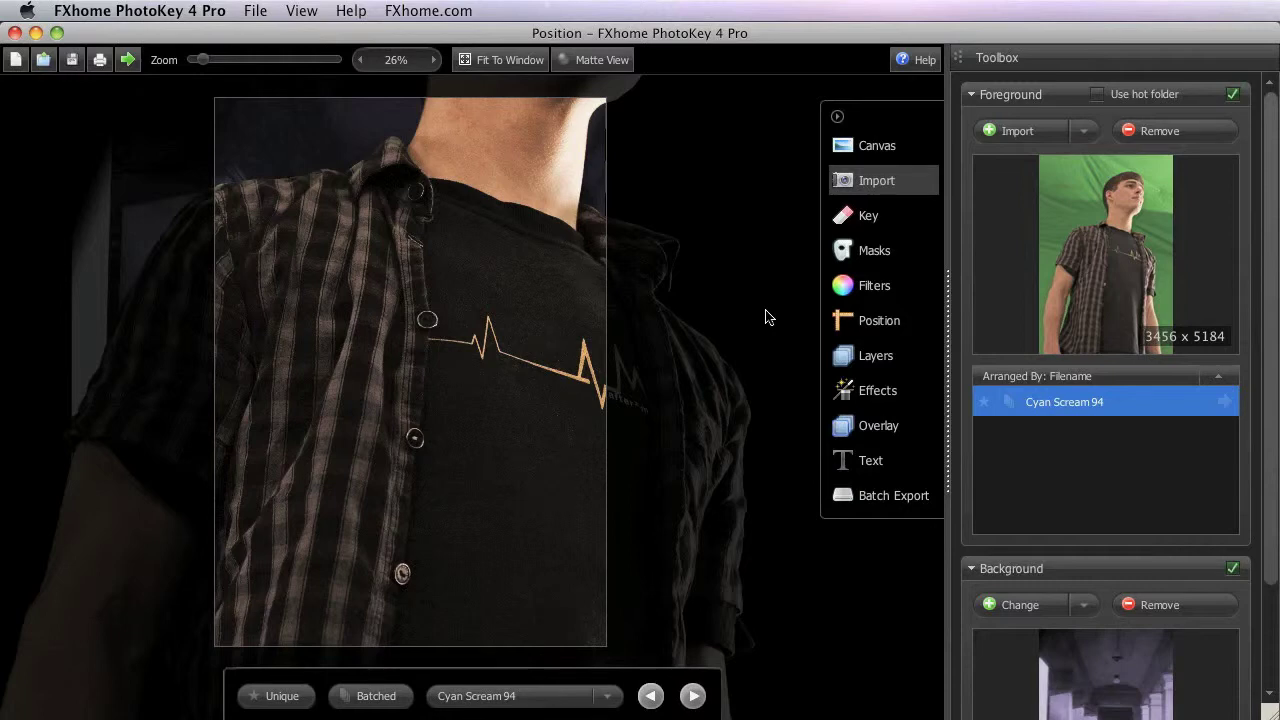
- Open the foreground's Position toolbox, showing 0.00% offsets, 100.00% scale and 0.00° rotation
click(887, 322)
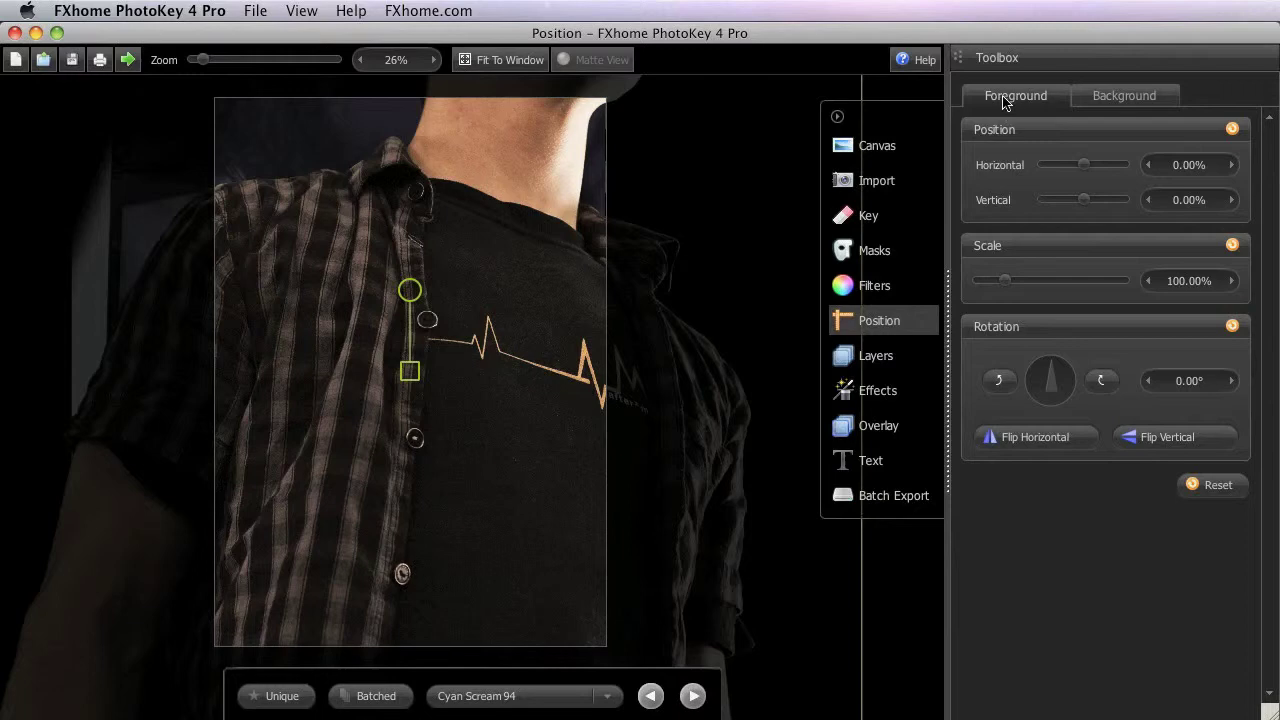
click(1123, 96)
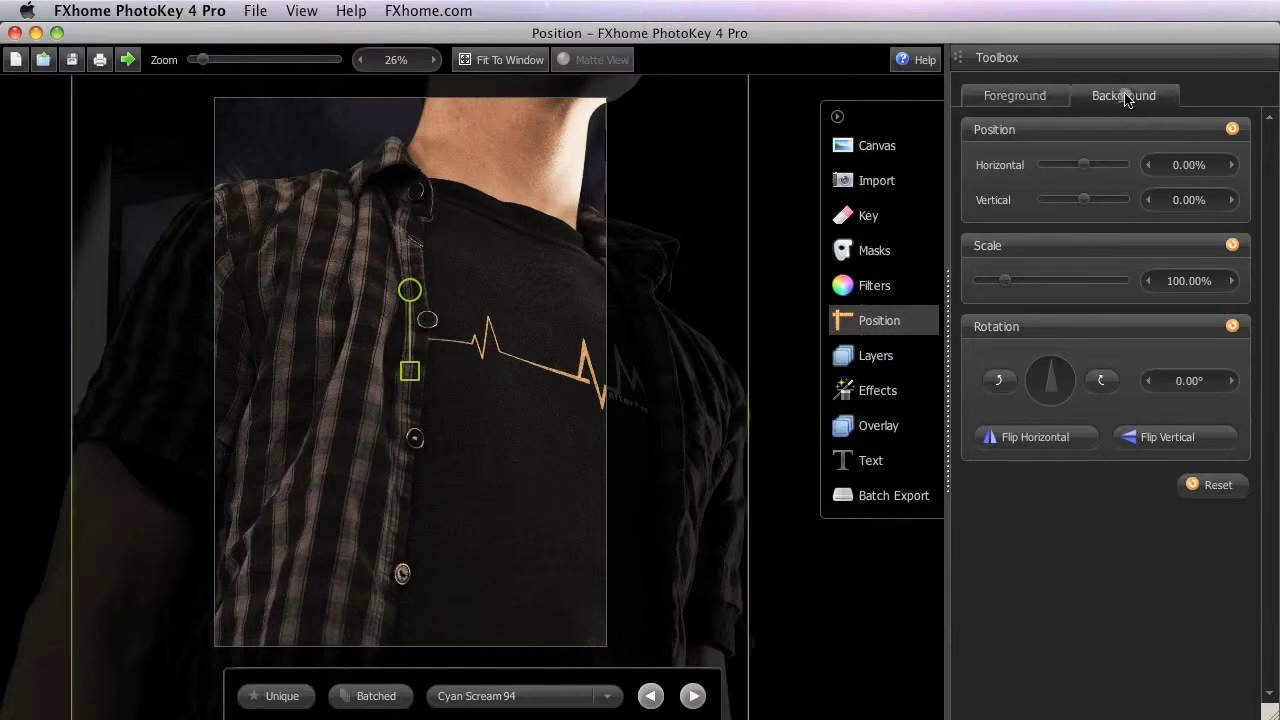
click(1038, 96)
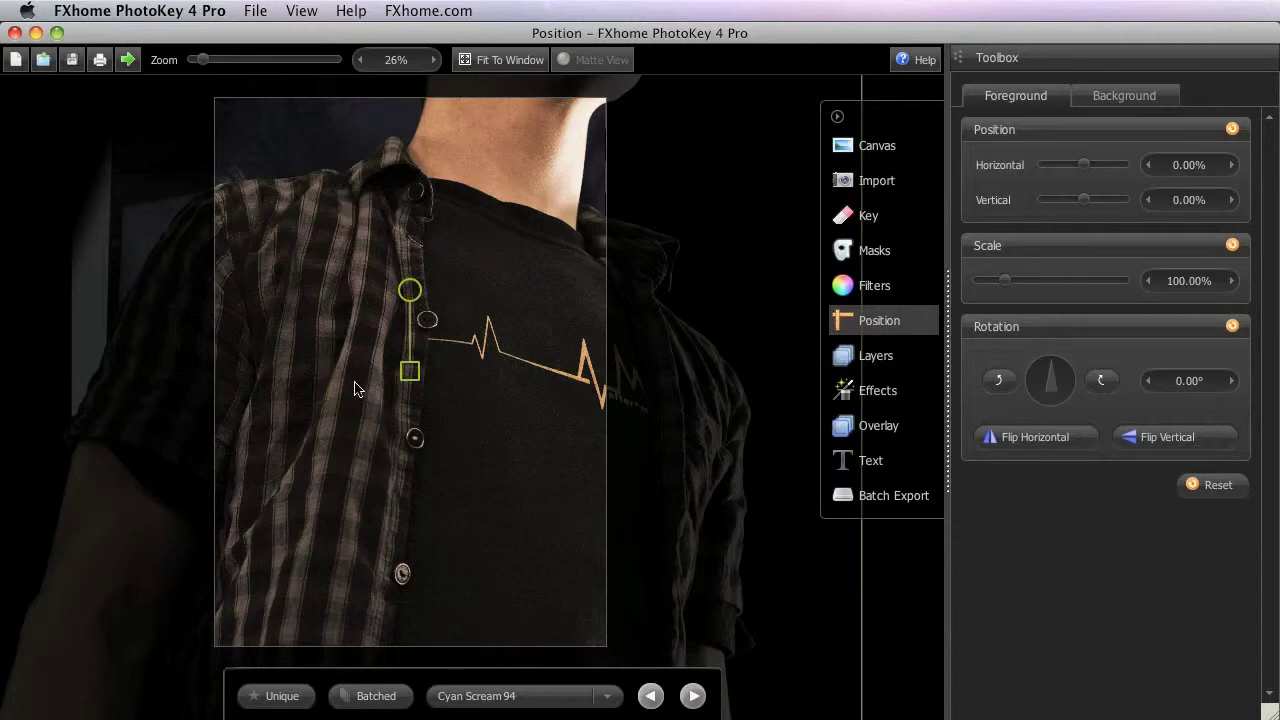
- Nudge the man's photo right and down to 8.64% horizontal, 5.46% vertical offset
drag(474, 220, 529, 280)
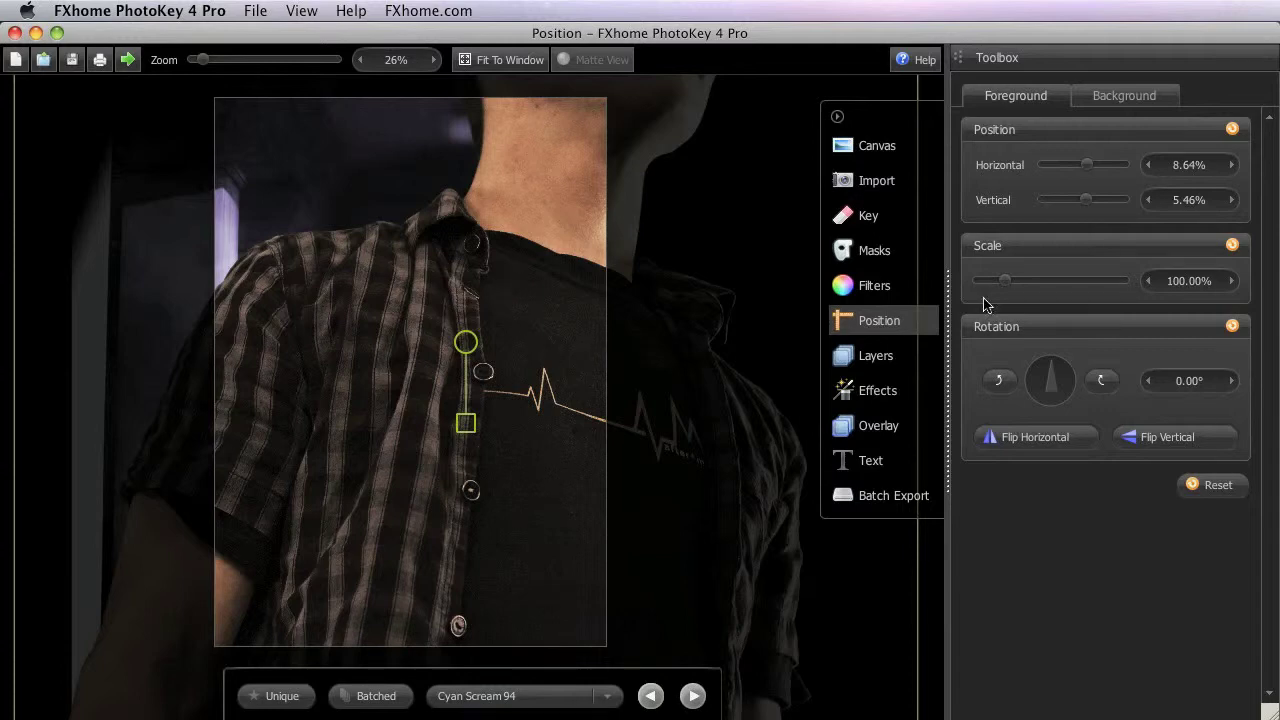
- Show the canvas settings: 5 x 7 inch preset at 300 dpi, 1500 by 2100
click(885, 145)
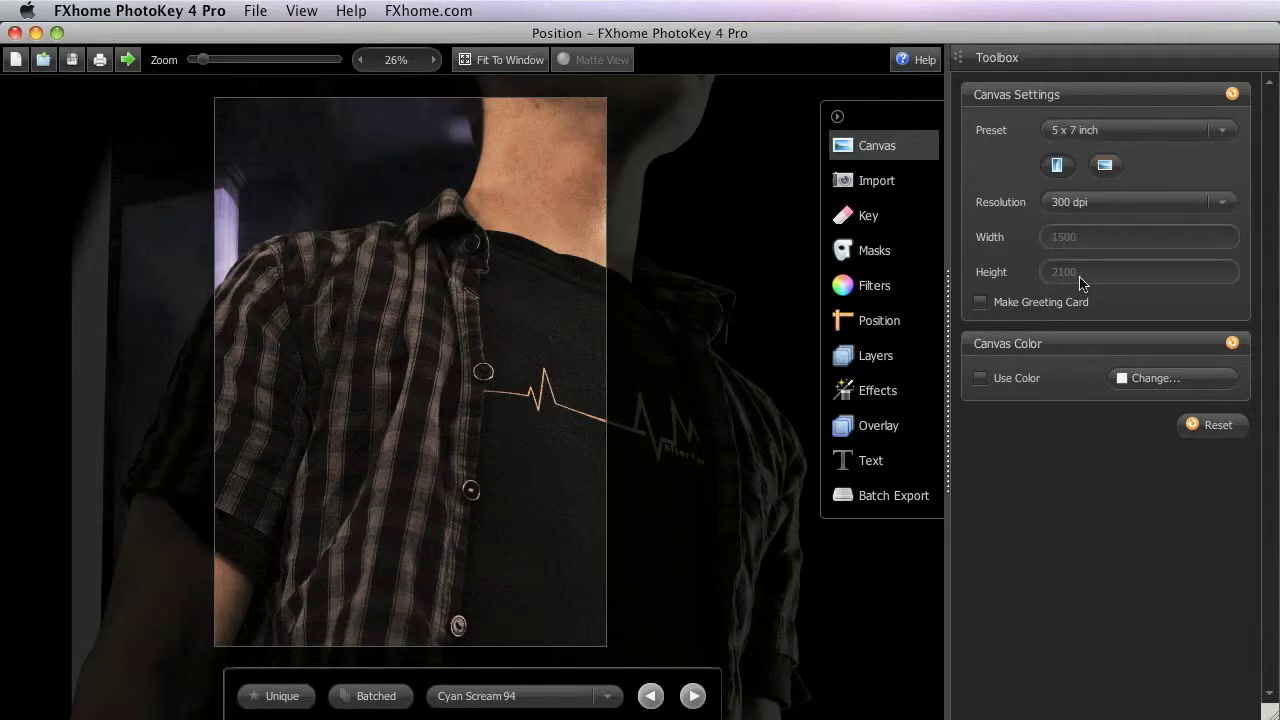
- Go back through Import to the foreground's placement settings at 8.64%/5.46% offsets
click(903, 182)
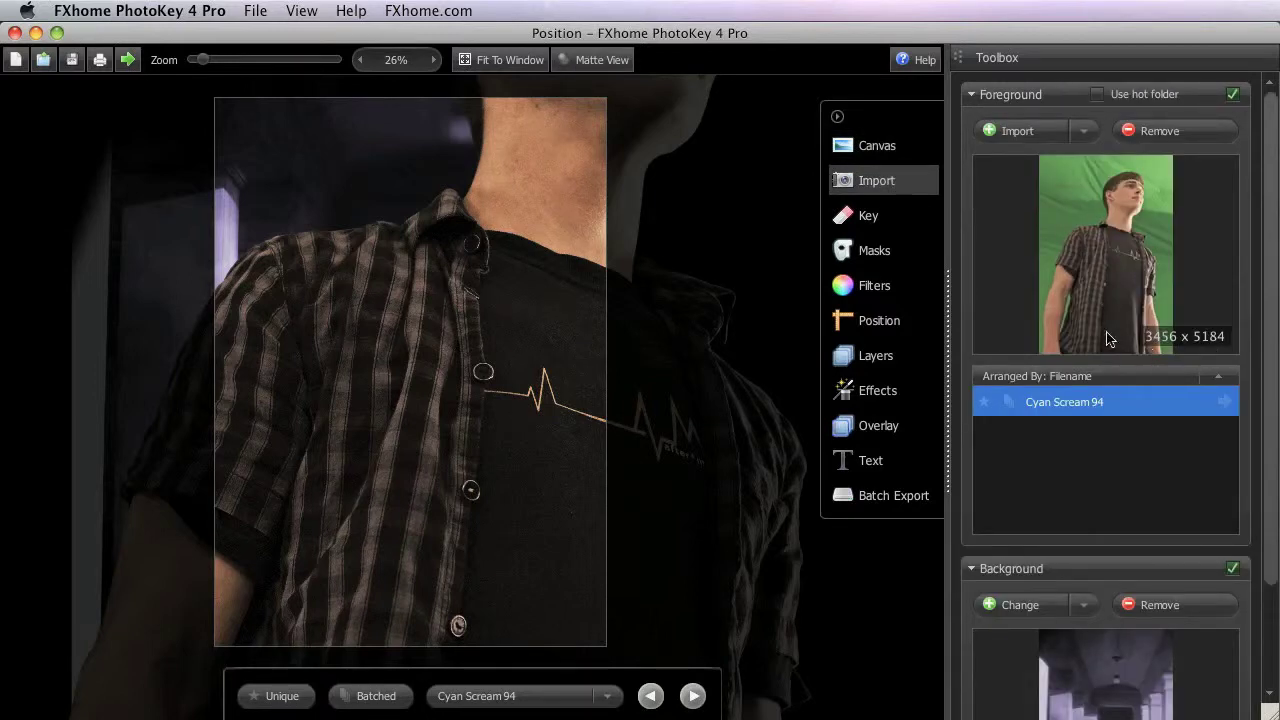
click(892, 321)
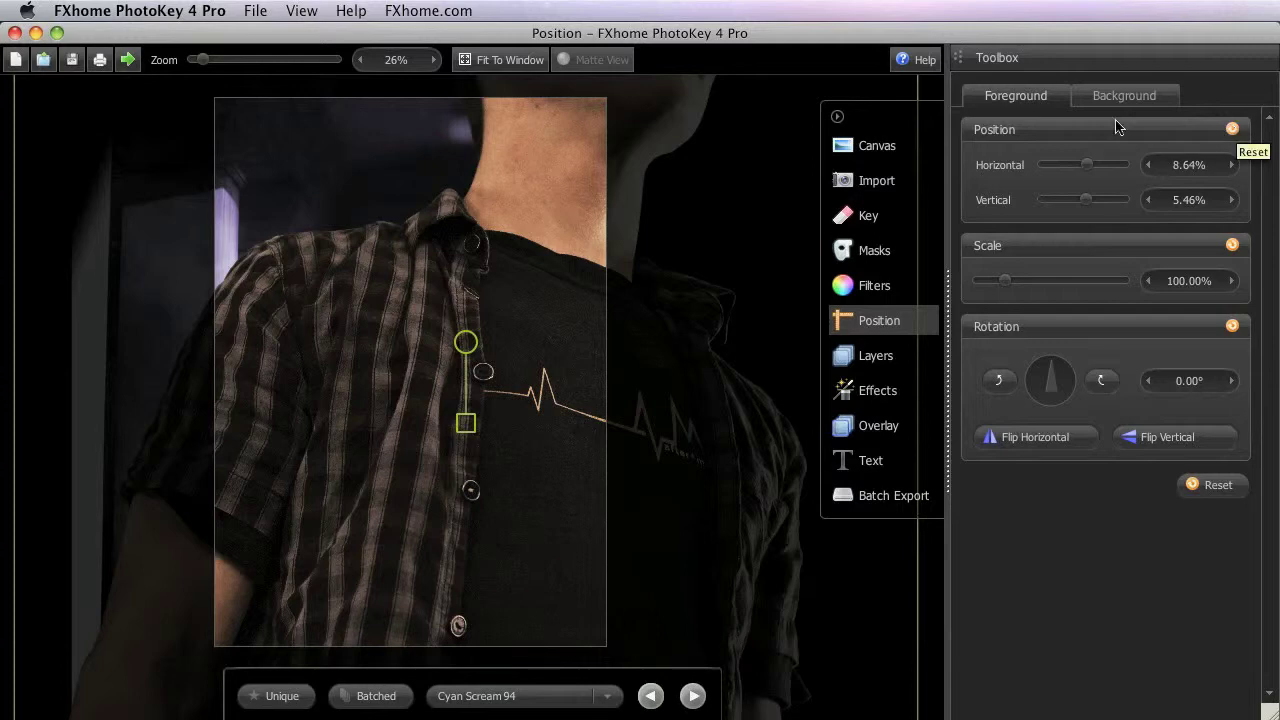
- Reset the man's position to 0.00% offsets and shrink him to 45.00% scale
click(1233, 130)
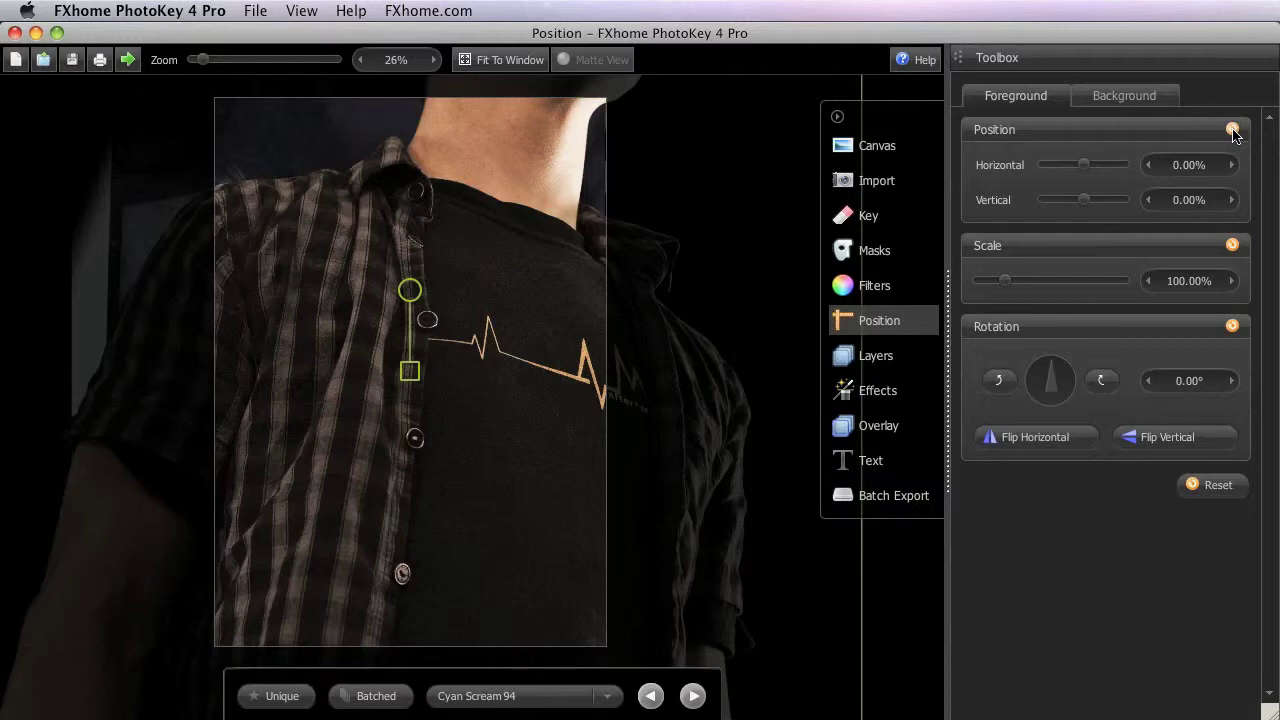
scroll(413, 373, down, 7)
scroll(420, 340, down, 4)
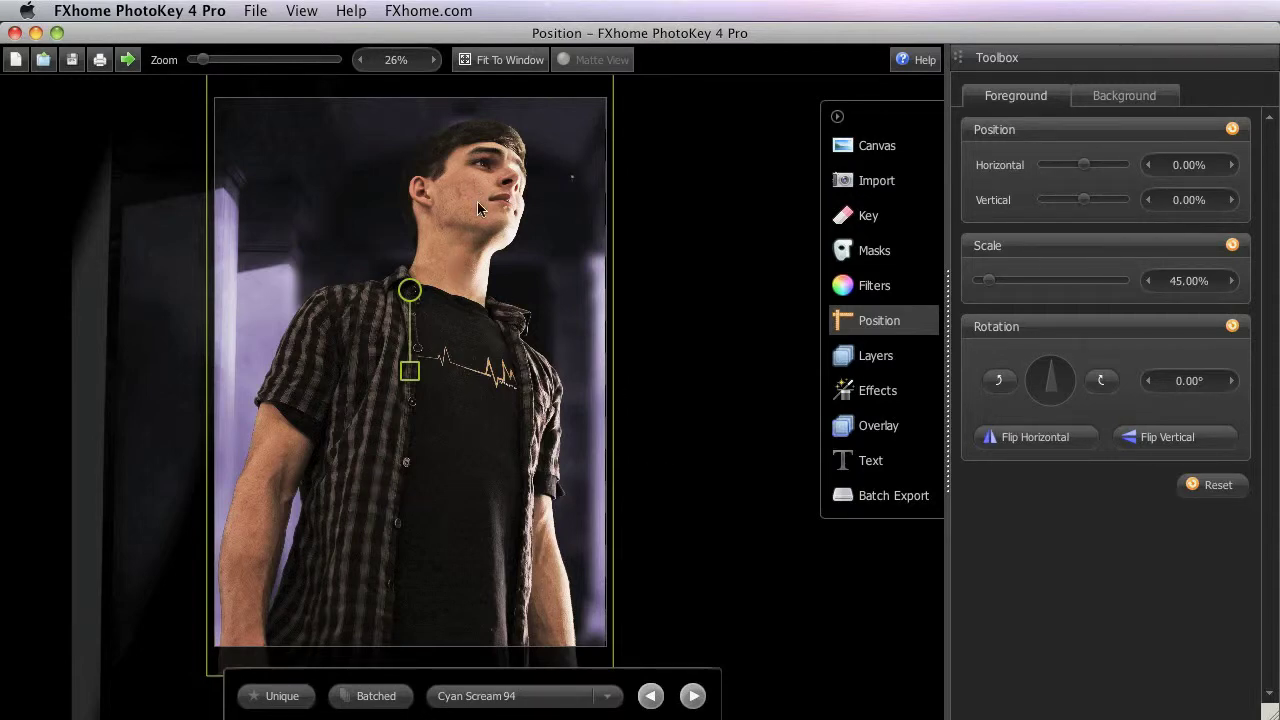
- Recentre the shrunk man slightly and tilt him clockwise to 20.65° rotation
mouse_move(257, 194)
mouse_down()
mouse_move(300, 198)
mouse_move(251, 189)
mouse_move(263, 186)
mouse_up()
mouse_move(408, 289)
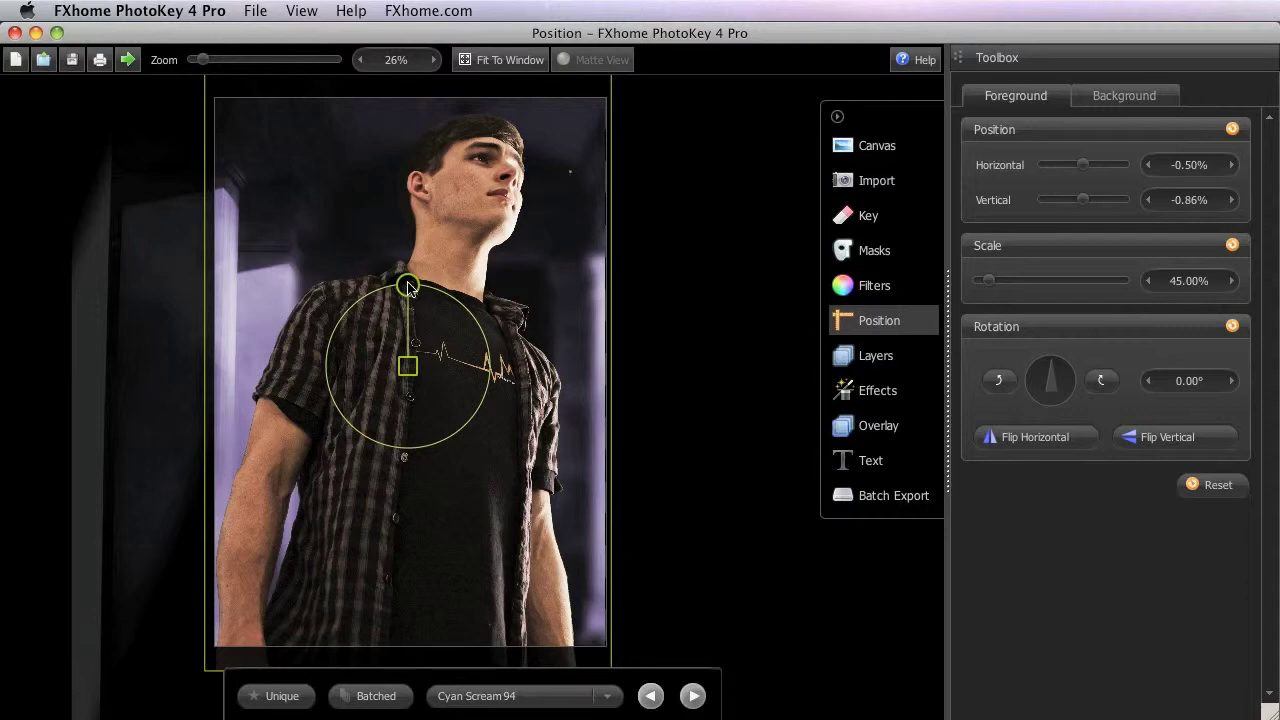
drag(409, 287, 437, 302)
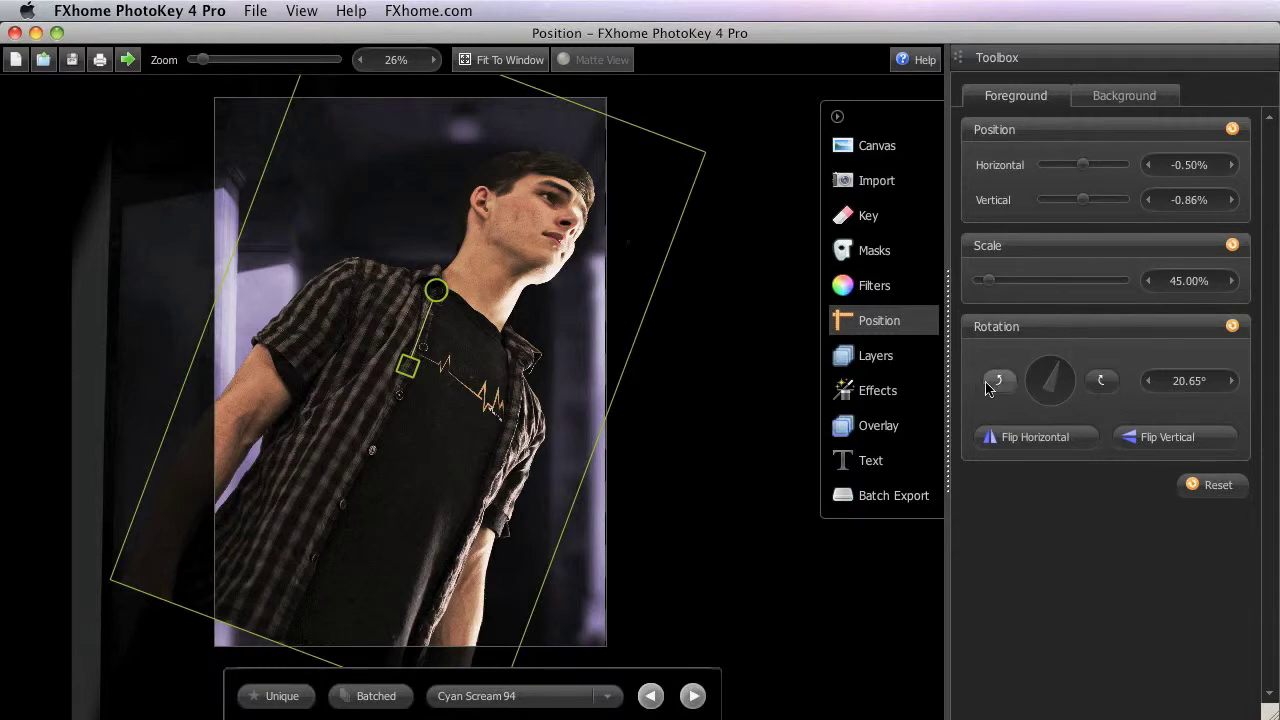
- Set the man's rotation to 22.12° after trying the quarter-turn buttons, then select the Background layer
click(1104, 381)
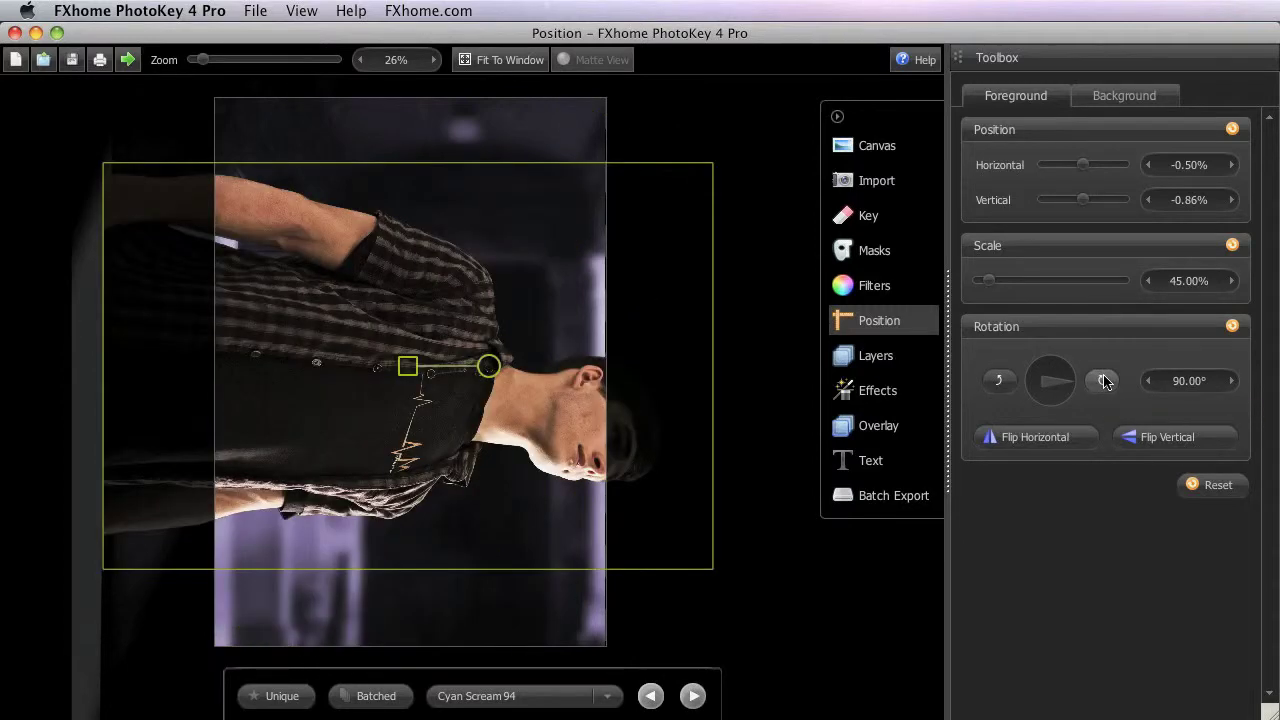
click(1001, 381)
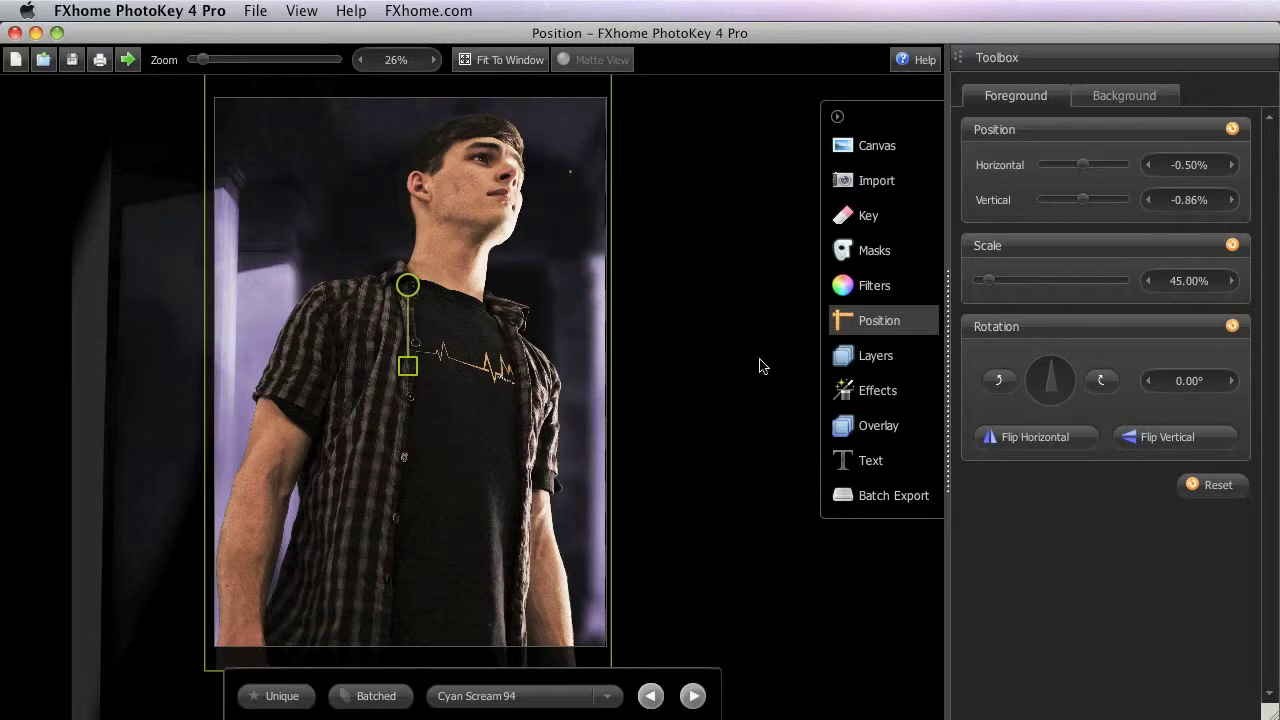
drag(1050, 372, 1055, 366)
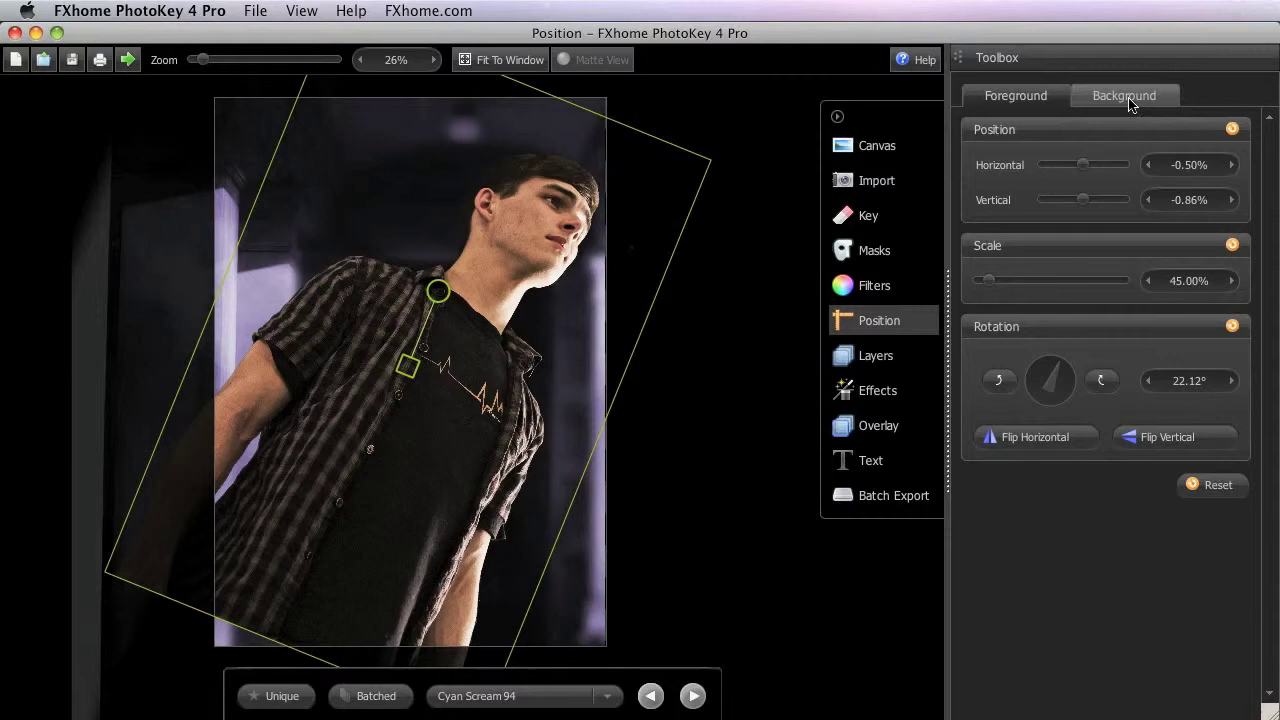
click(1126, 97)
- Rotate the corridor background to 22.12°, flip it horizontally, and return to the Foreground layer
click(1186, 380)
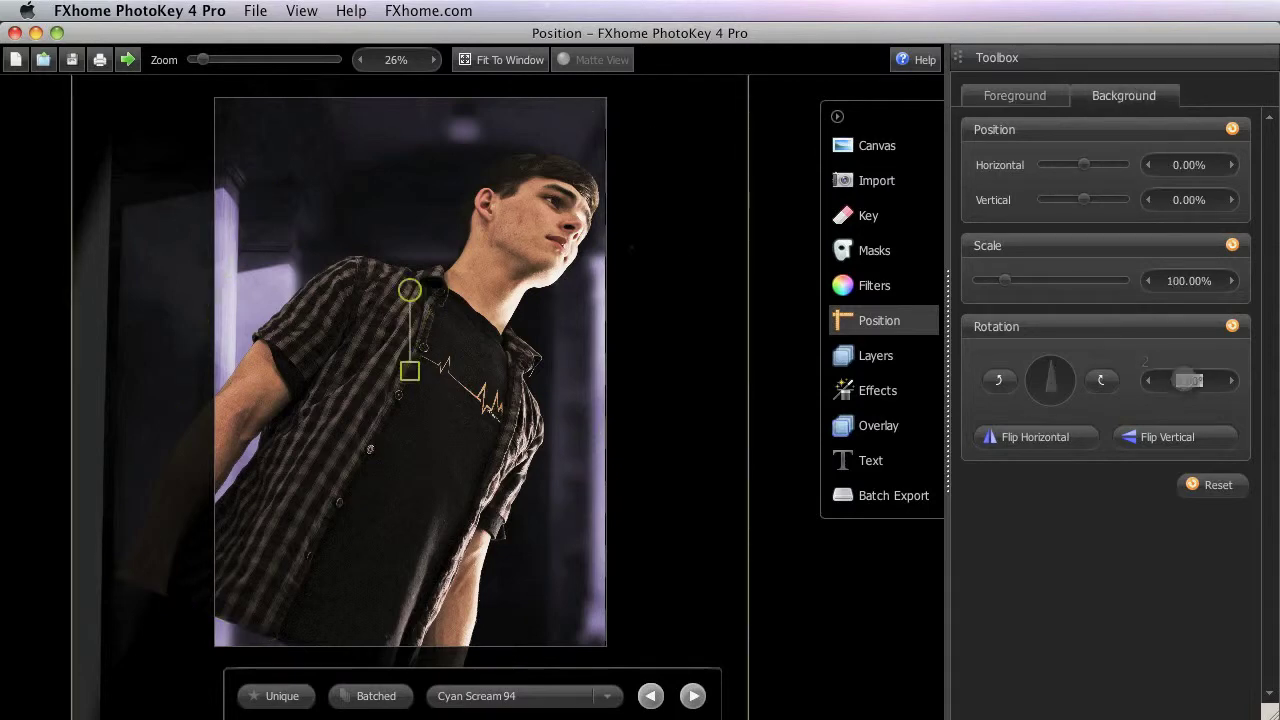
text(22.12)
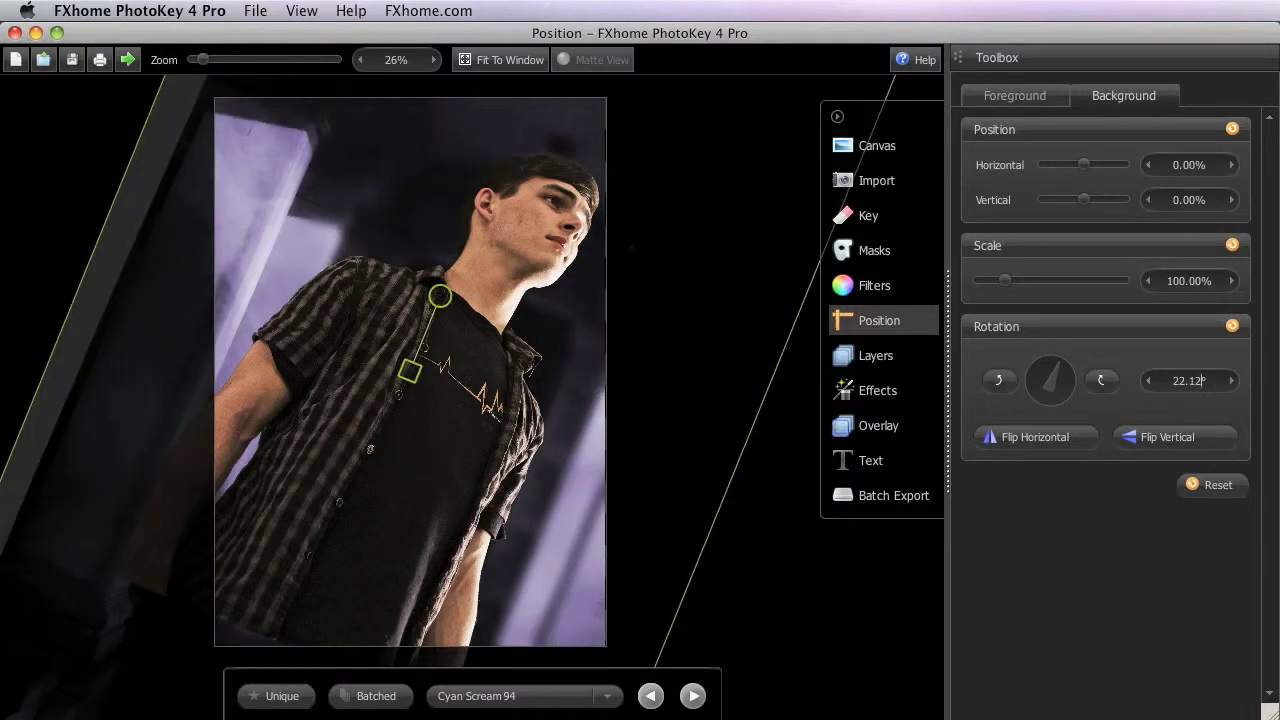
key(Return)
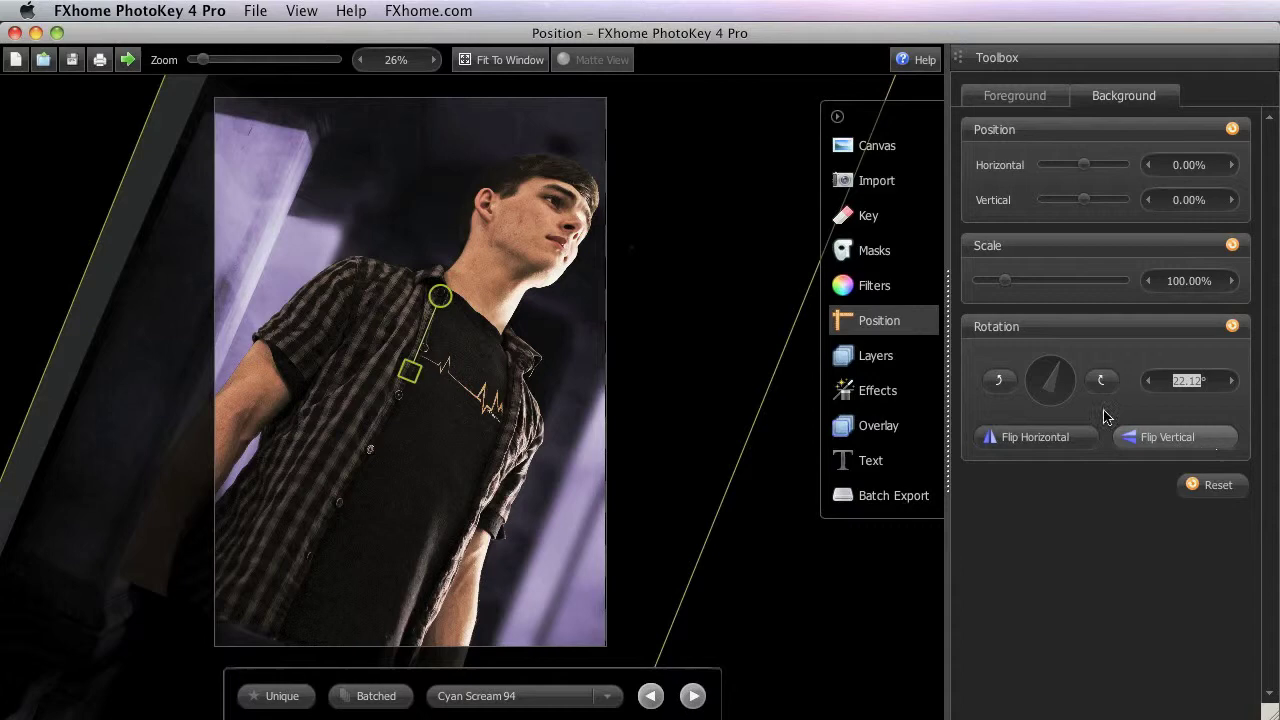
click(1057, 444)
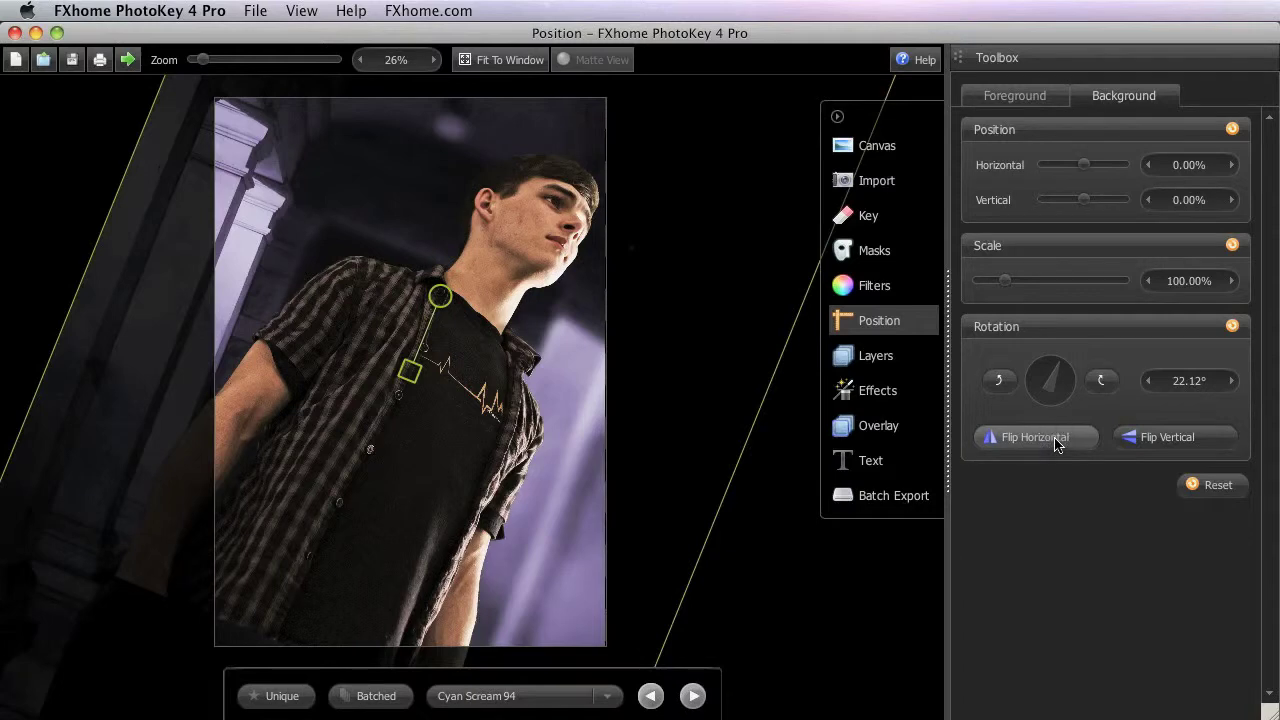
click(1019, 98)
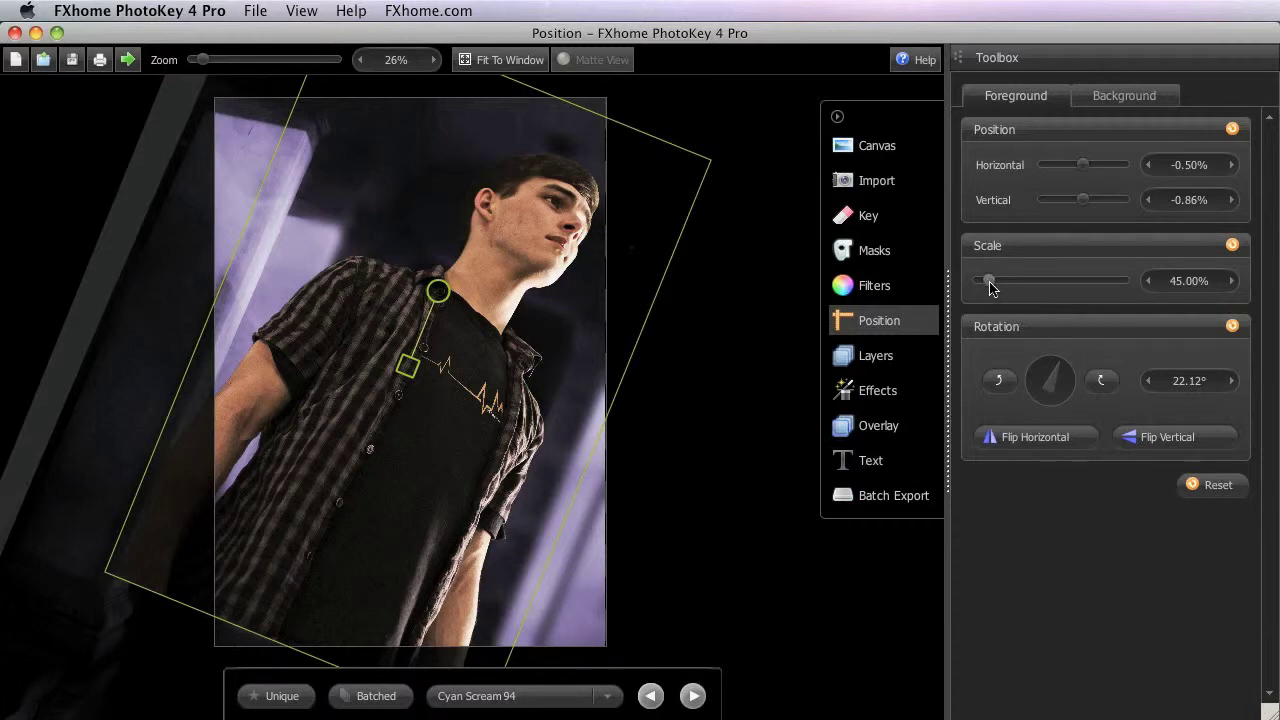
- Enlarge the keyed man to 51.41% scale and shift him left to -14.29% horizontal
drag(992, 286, 992, 286)
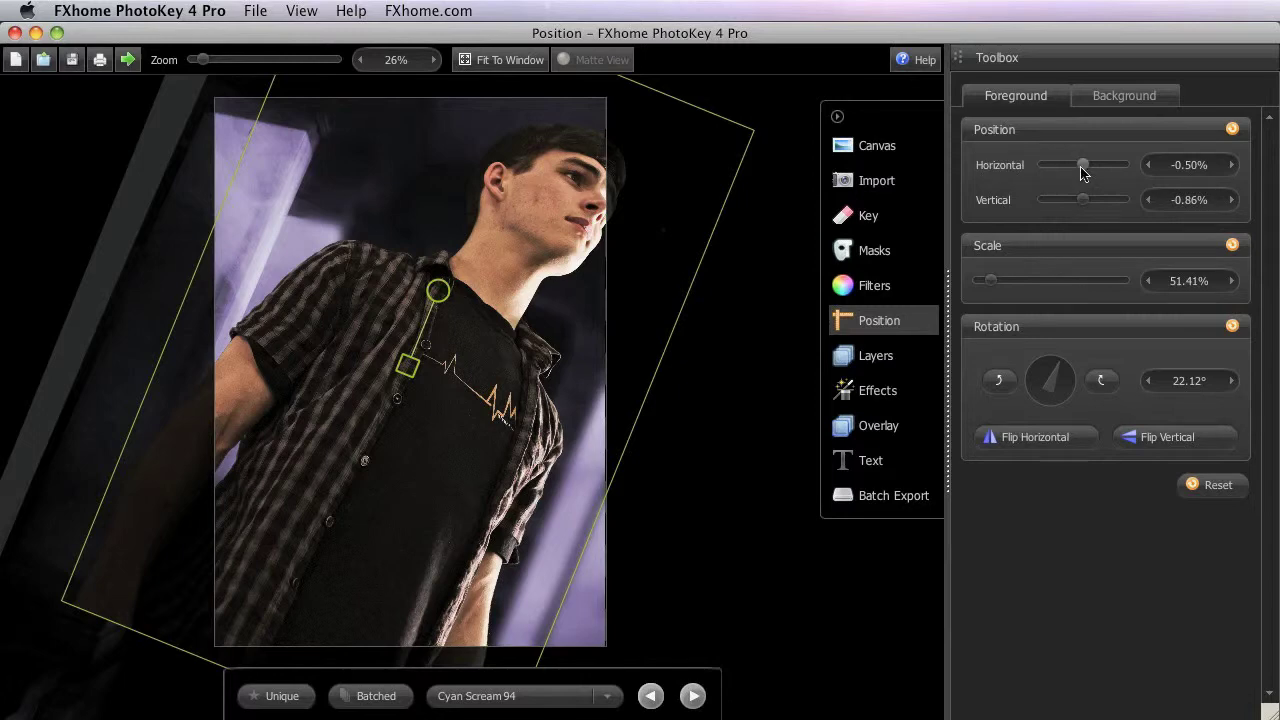
drag(1082, 172, 1087, 204)
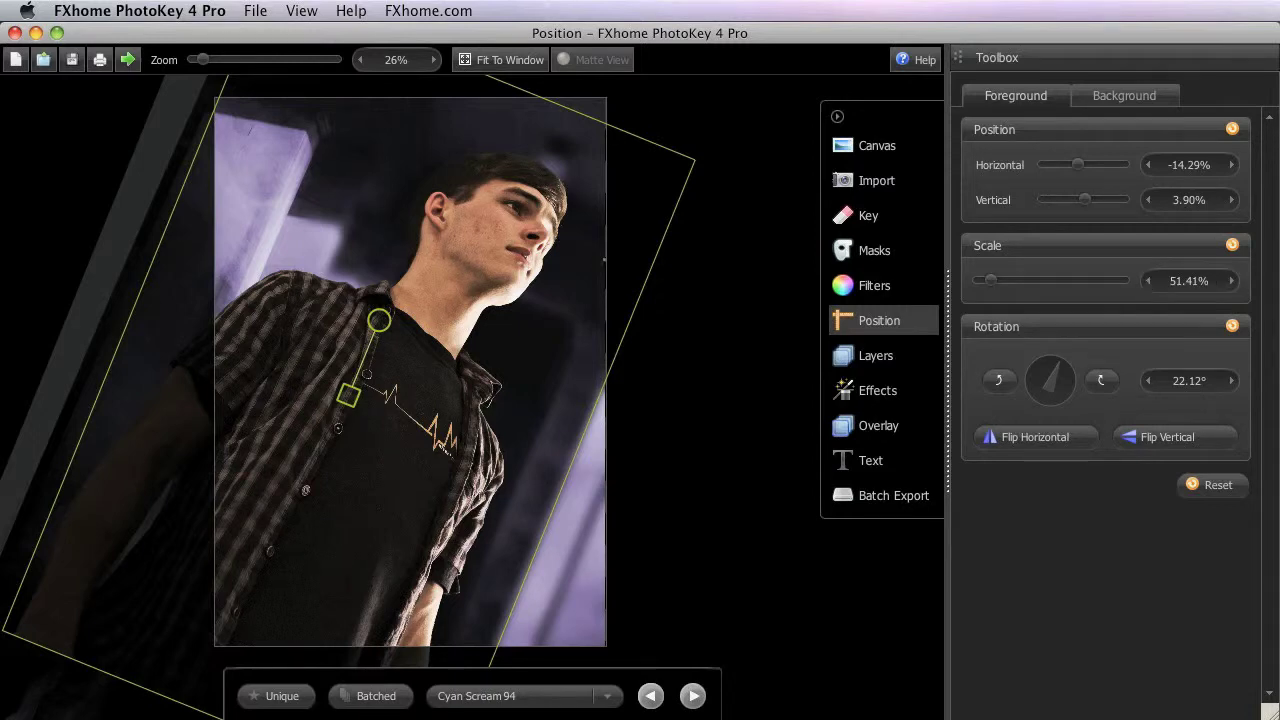
- Reduce the man to 47.41% scale at -12.83% horizontal and reset his vertical offset to 0.00%
click(1150, 281)
click(1150, 281)
click(1150, 281)
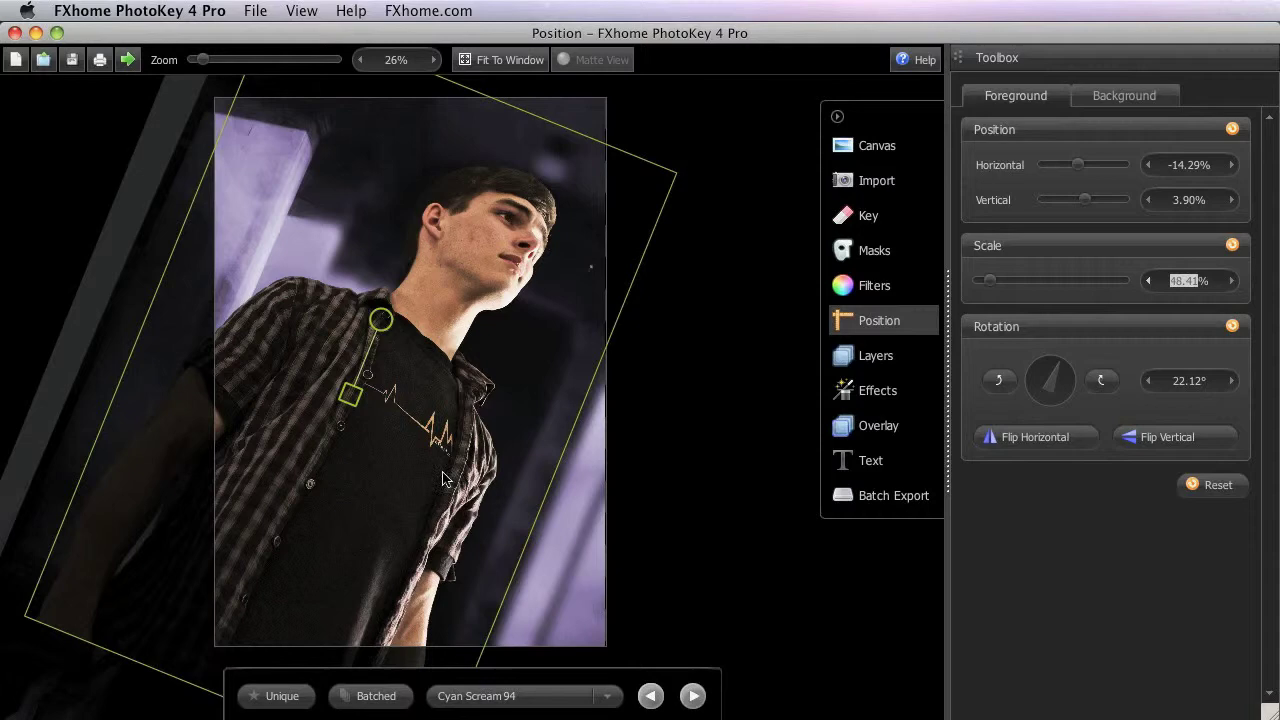
scroll(364, 474, down, 1)
drag(364, 474, 371, 460)
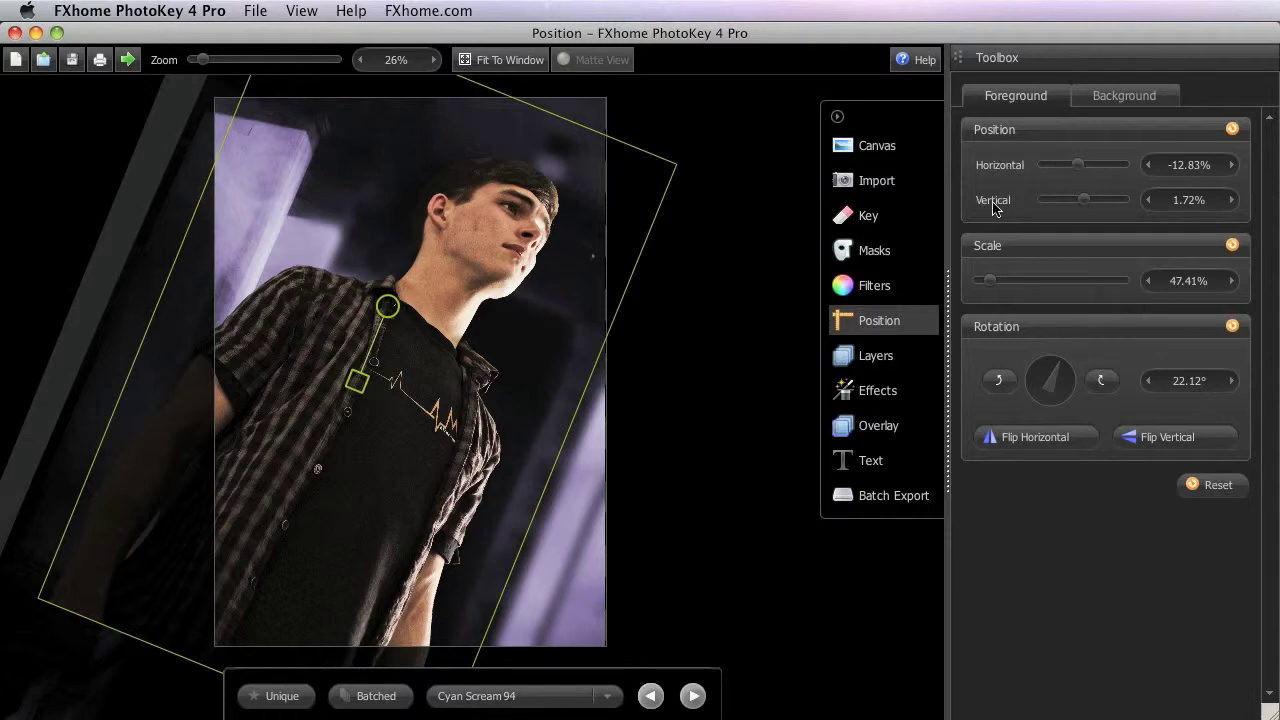
double_click(1080, 201)
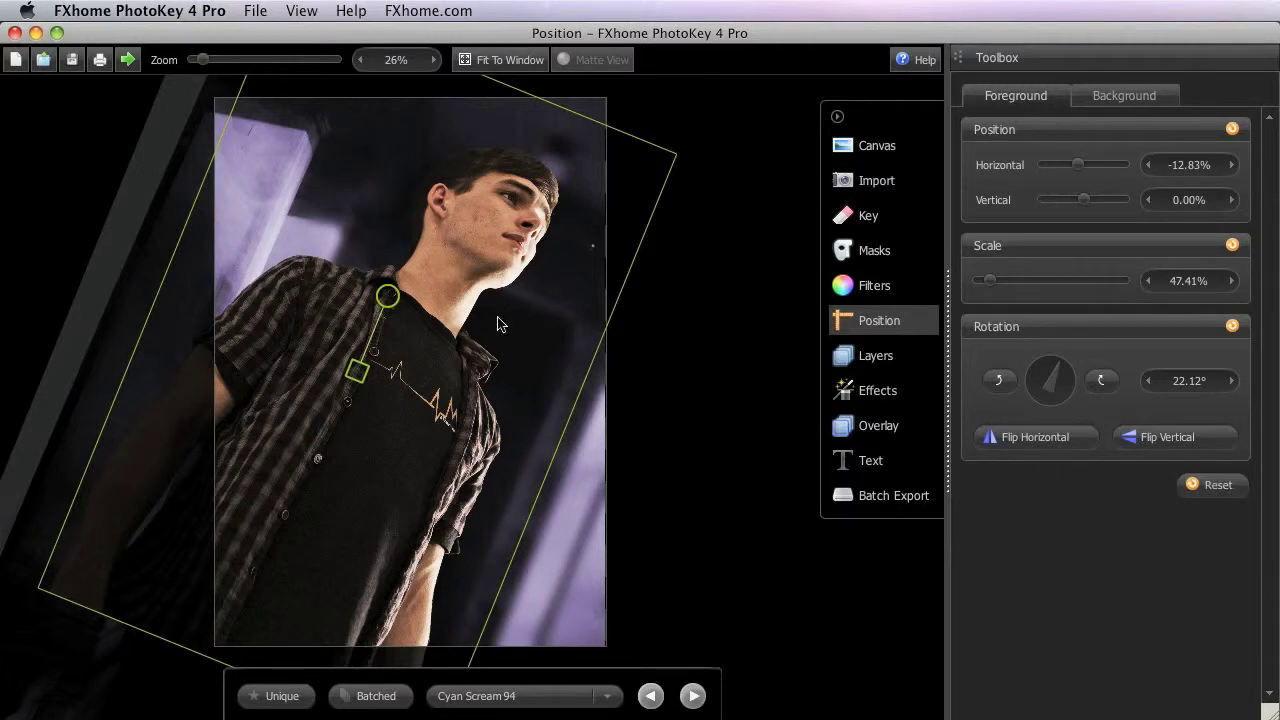
- Select the Background layer and bring its scale down from 100% to 87.00%
click(1115, 98)
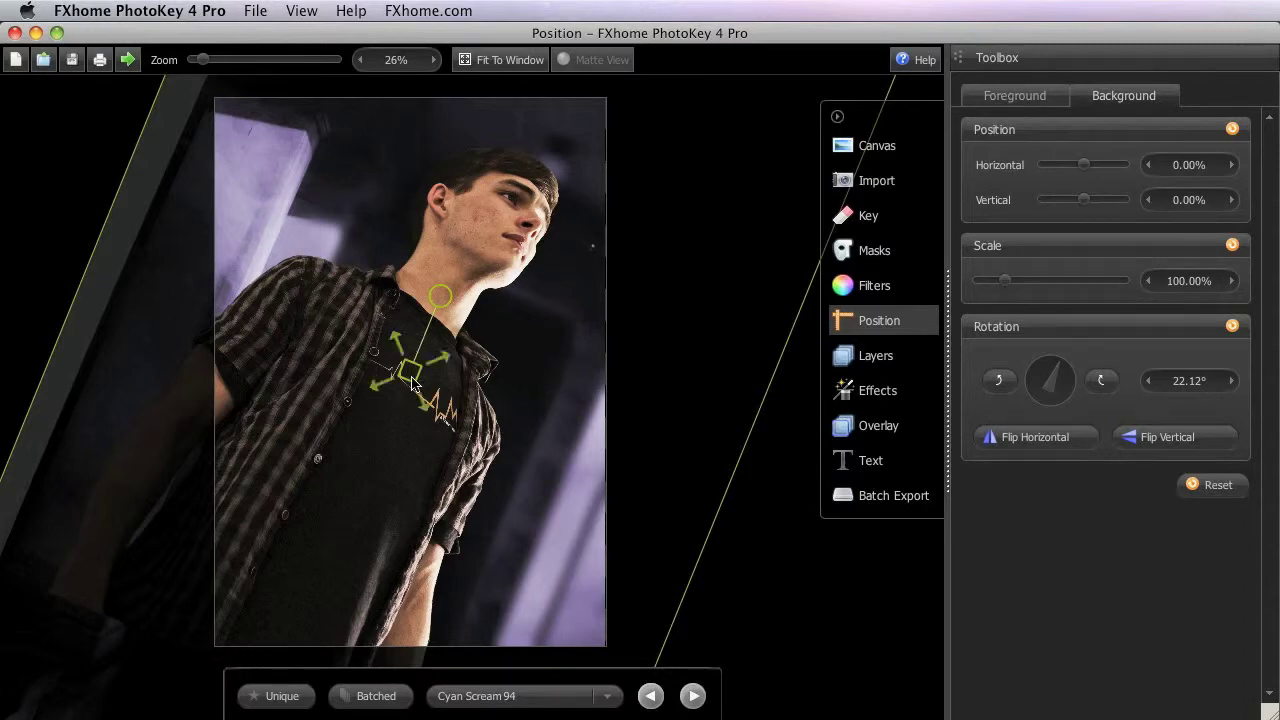
scroll(411, 377, down, 6)
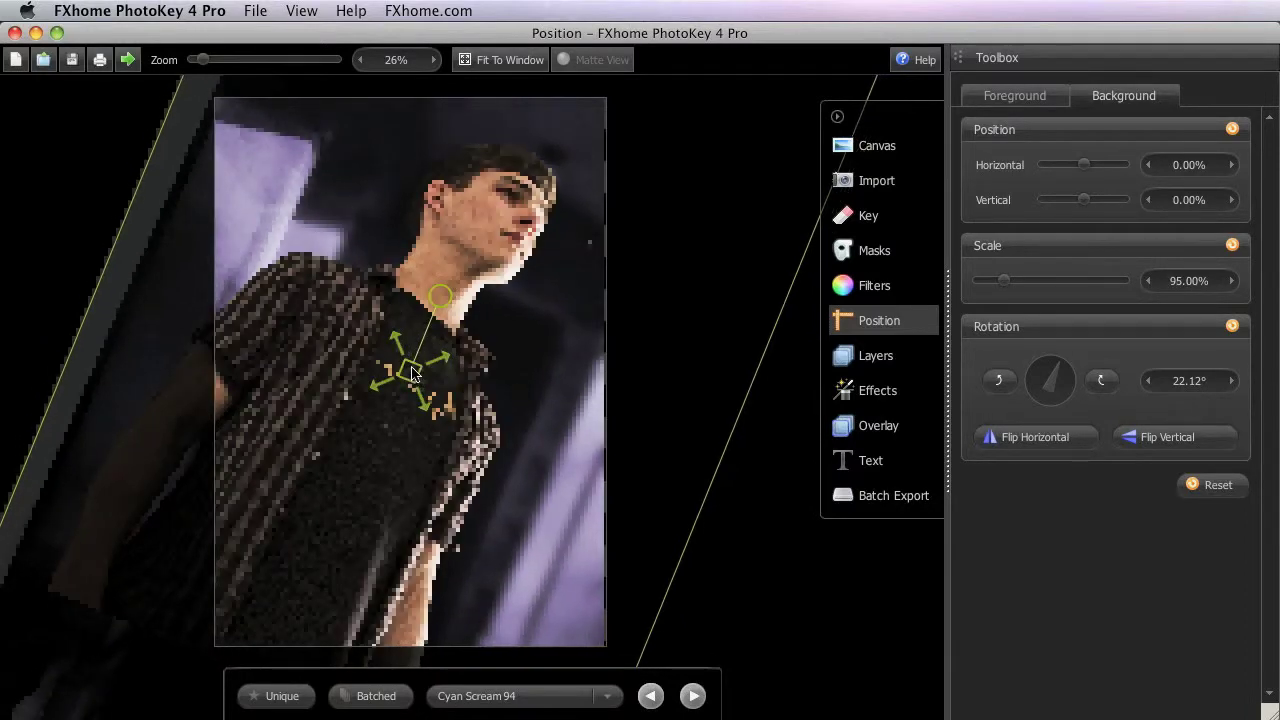
scroll(411, 372, down, 7)
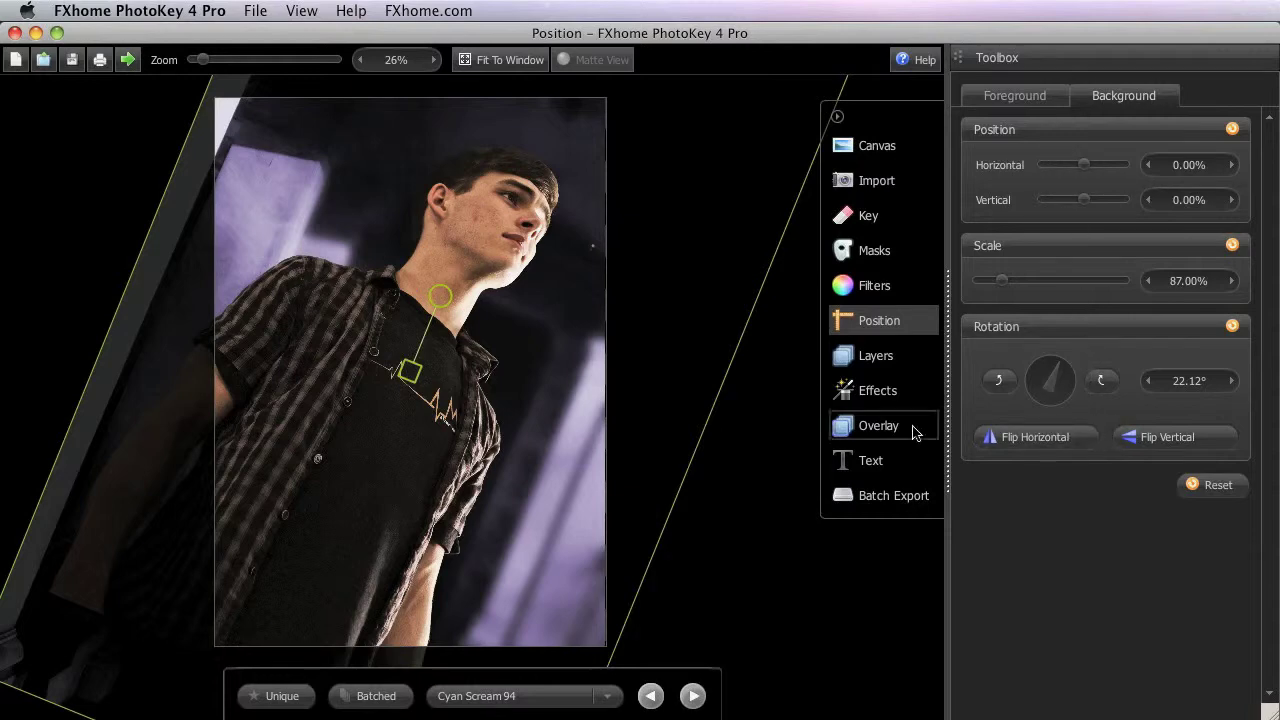
- Place the Cyan Scream wing logo as Layer #1 in the photo's bottom-right corner, then show Overlay settings
click(878, 360)
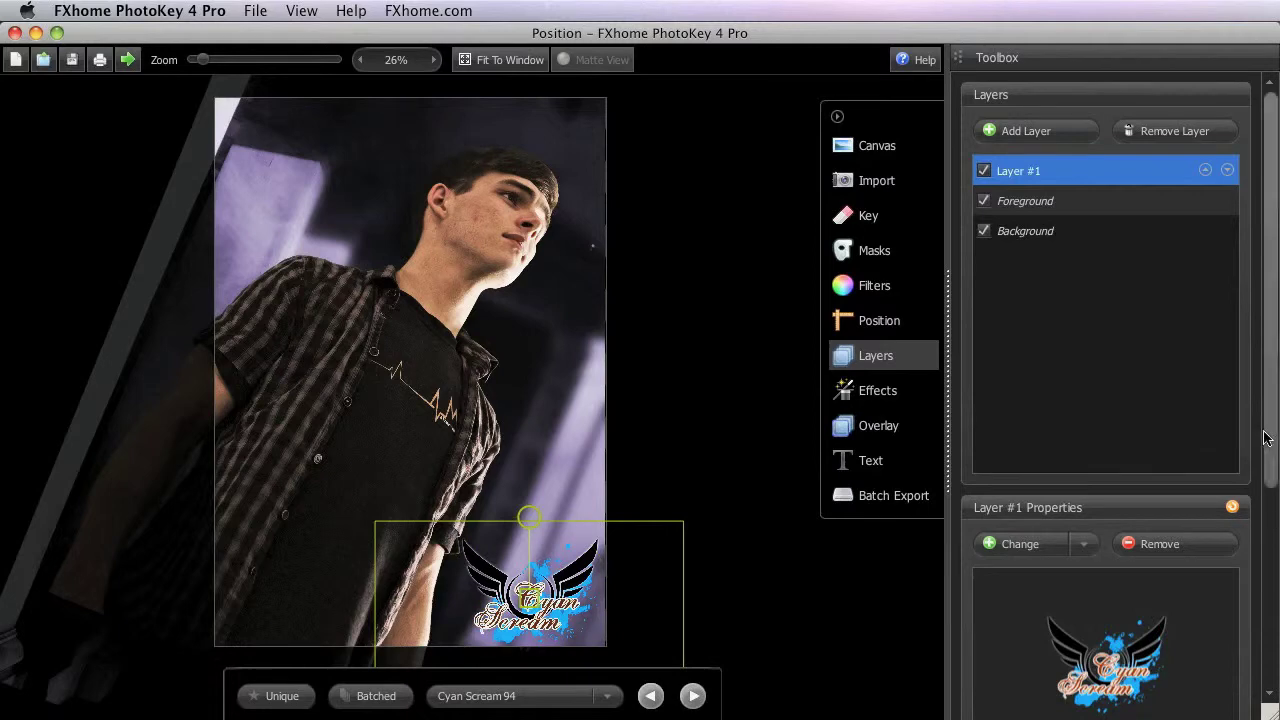
scroll(1275, 670, down, 5)
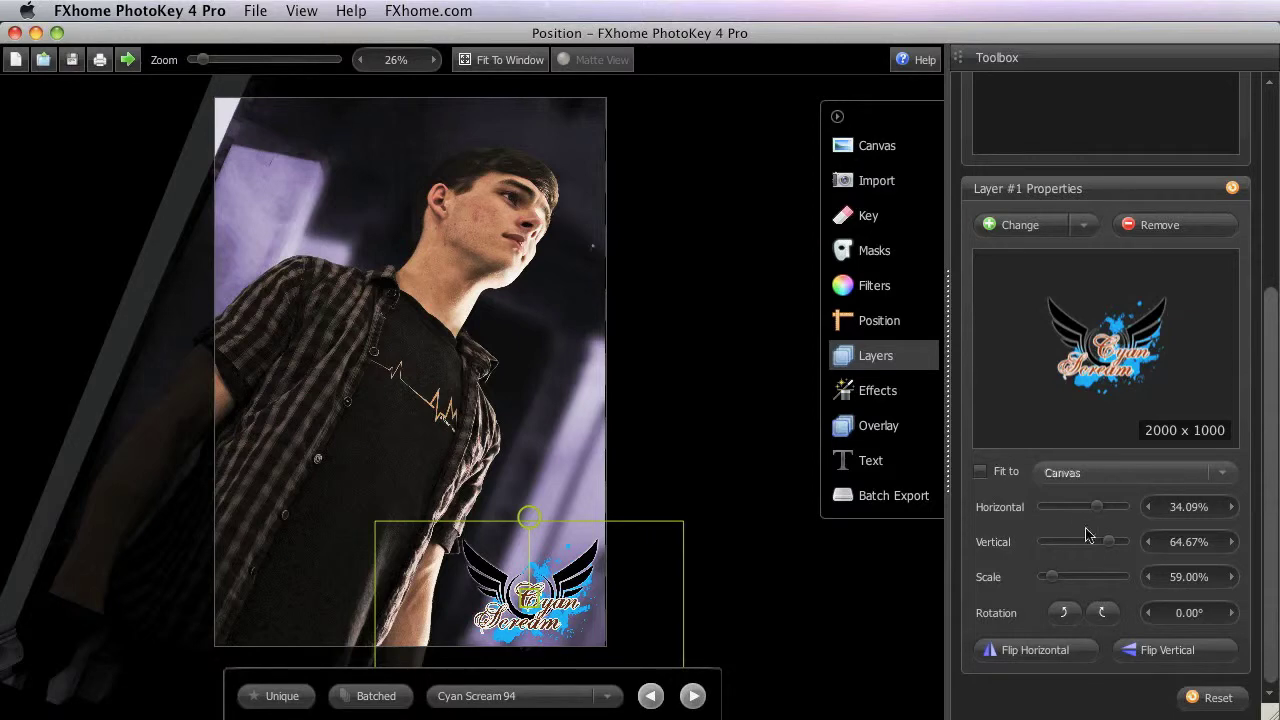
click(899, 434)
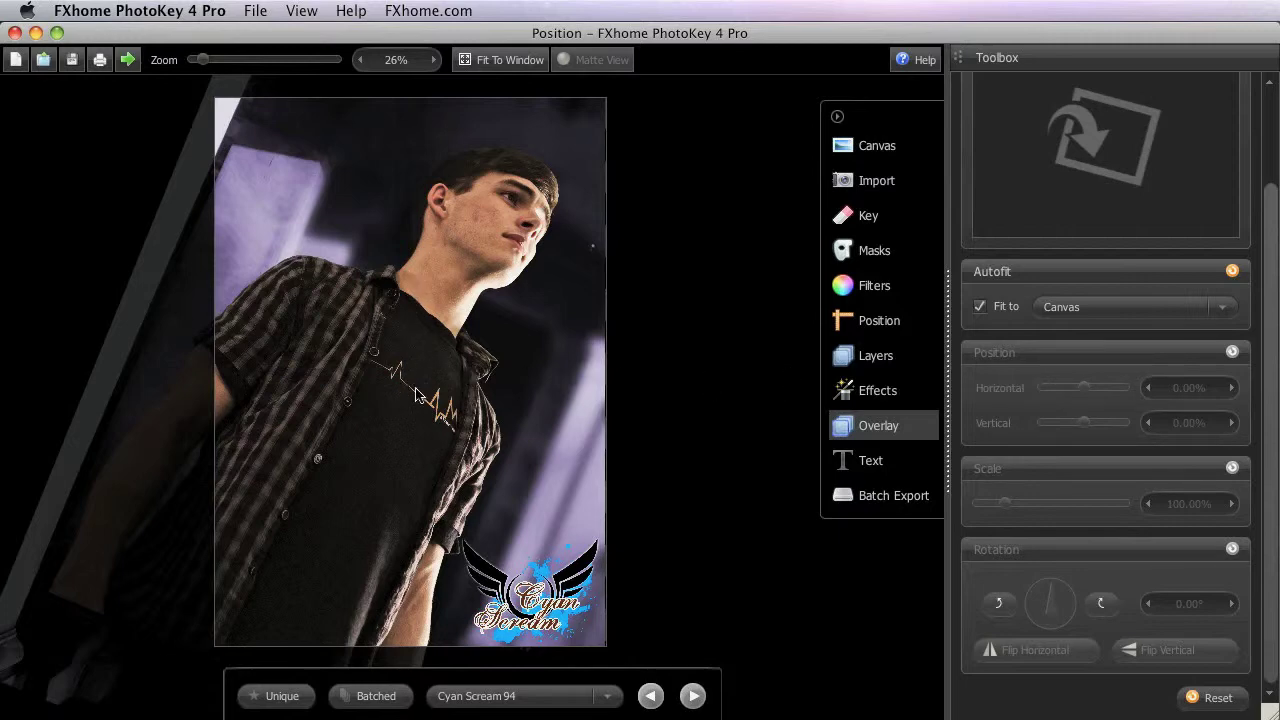
- Create an empty Text #1 item using DeVinneOrn font, size 229, 0% transparency
click(893, 463)
click(1040, 131)
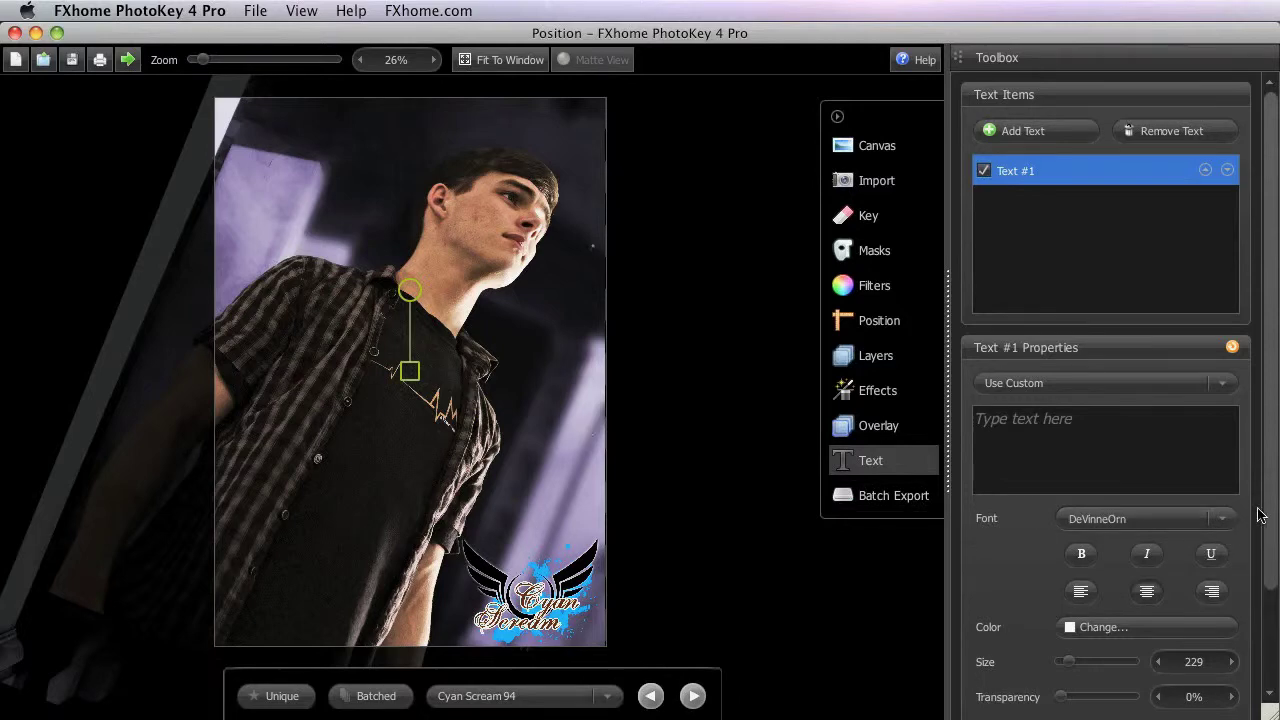
scroll(1271, 512, down, 3)
scroll(1120, 400, down, 1)
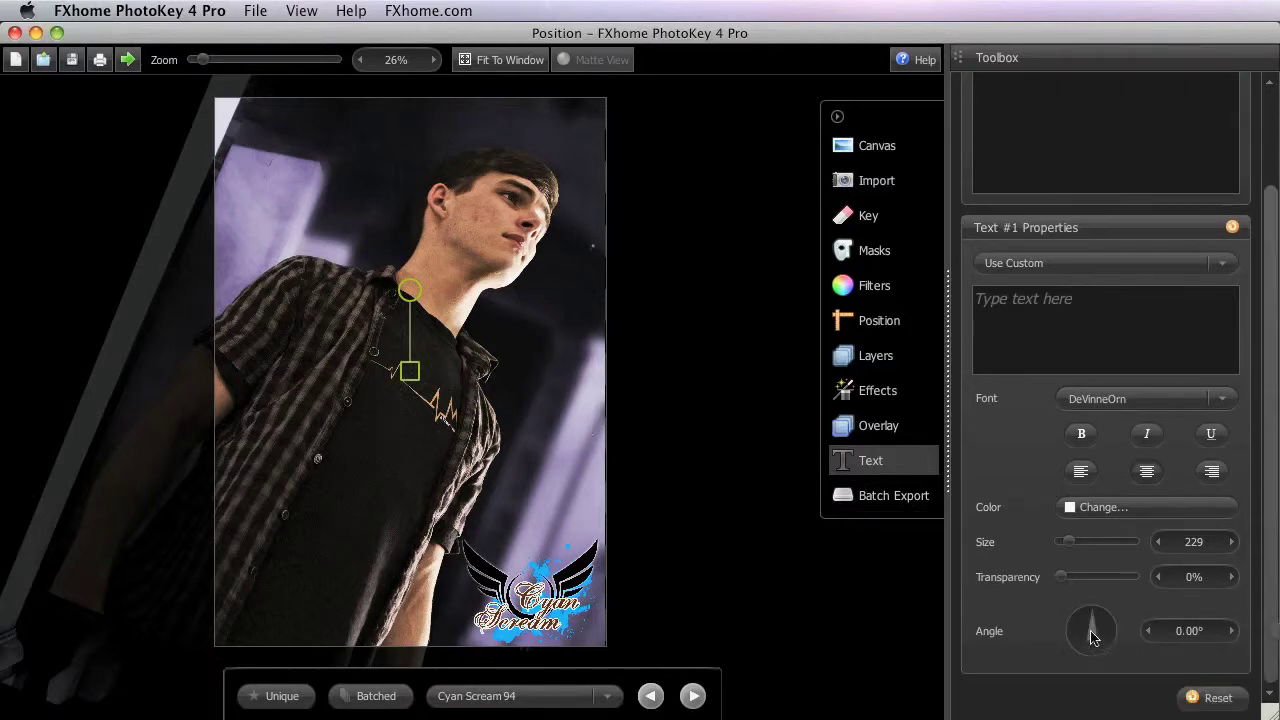